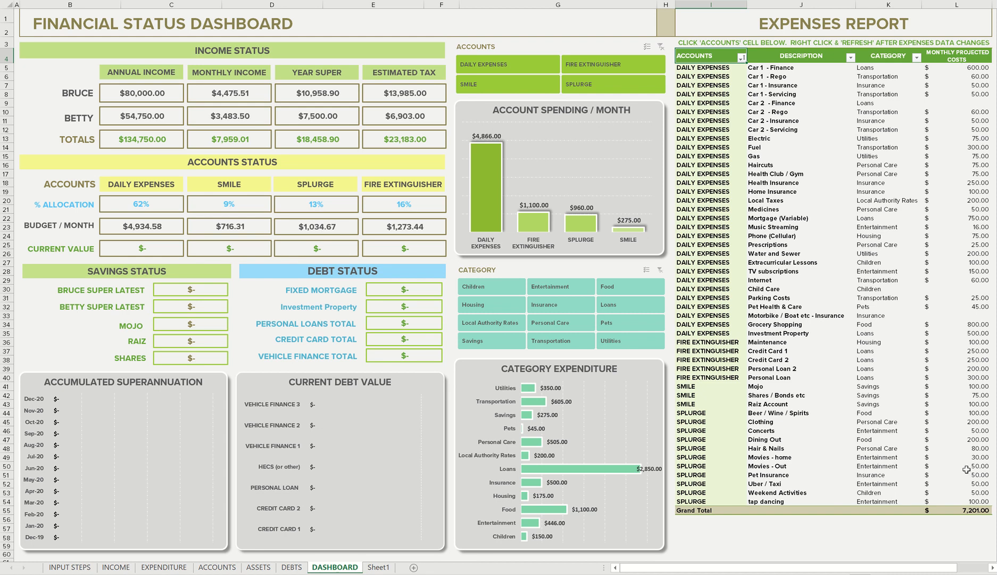
# Step: Refresh the expenses report data on the dashboard and go to the ACCOUNTS sheet
pyautogui.rightClick(696, 54)
pyautogui.click(723, 89)
pyautogui.click(217, 568)
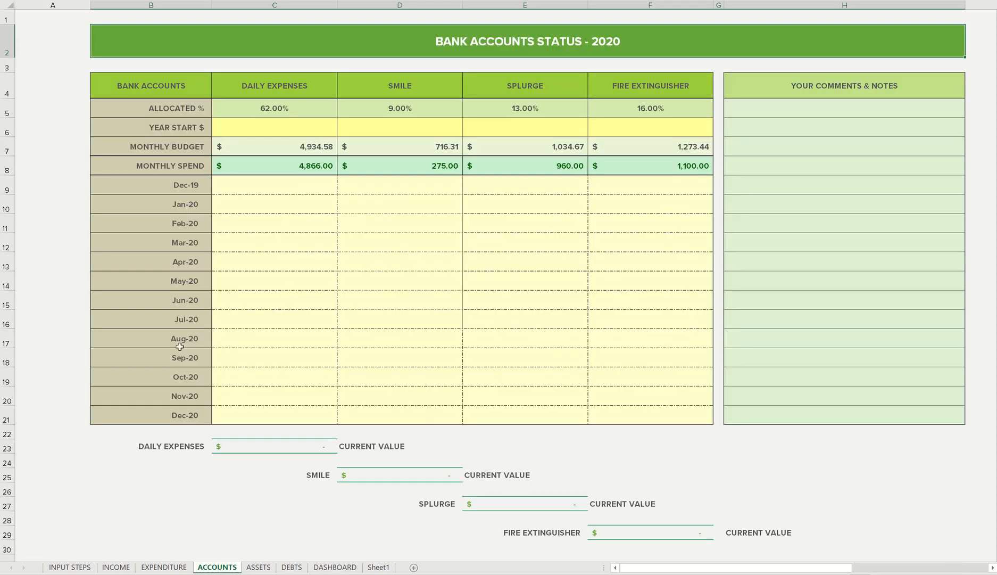
# Step: Enter the year start balances: 100 for Daily Expenses, 1000 for Smile, 50 for Splurge and 2000 for Fire Extinguisher
pyautogui.click(280, 129)
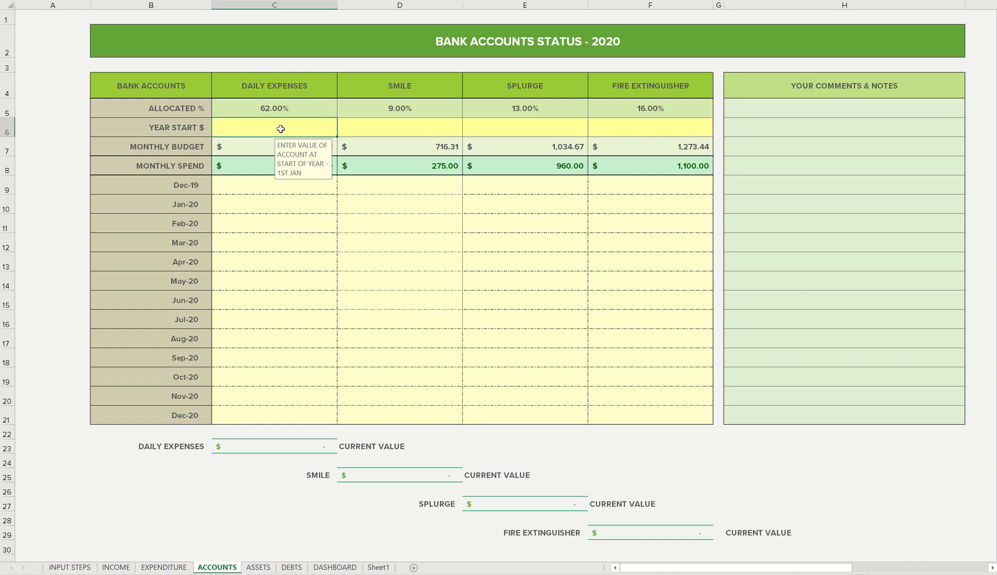
pyautogui.write('100')
pyautogui.press('Tab')
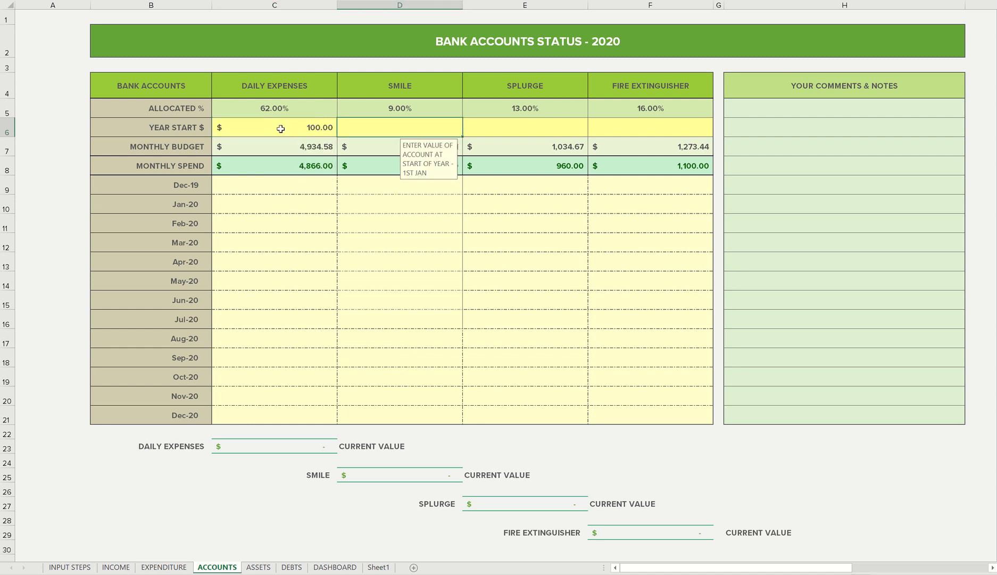
pyautogui.write('1000')
pyautogui.press('Tab')
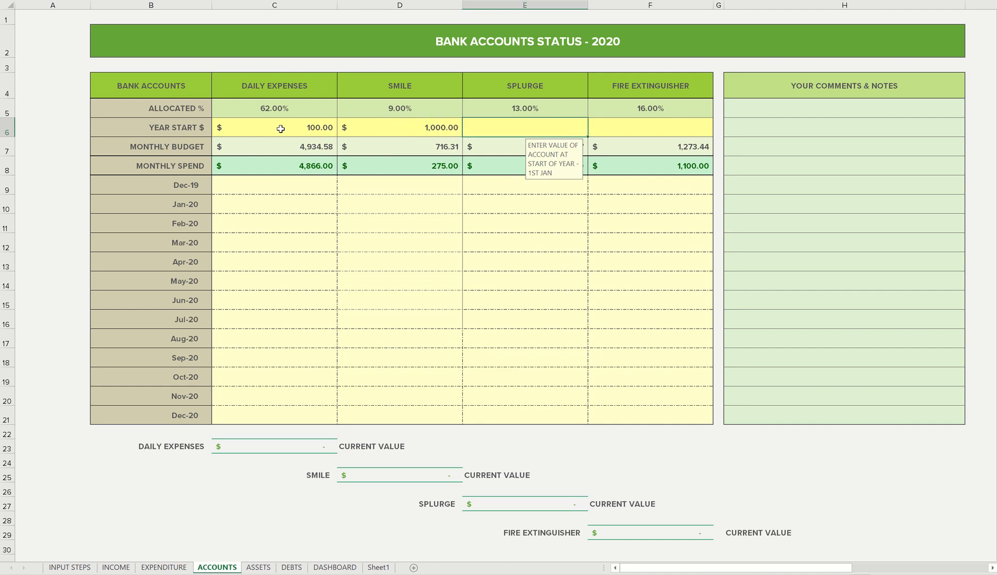
pyautogui.write('50')
pyautogui.press('Tab')
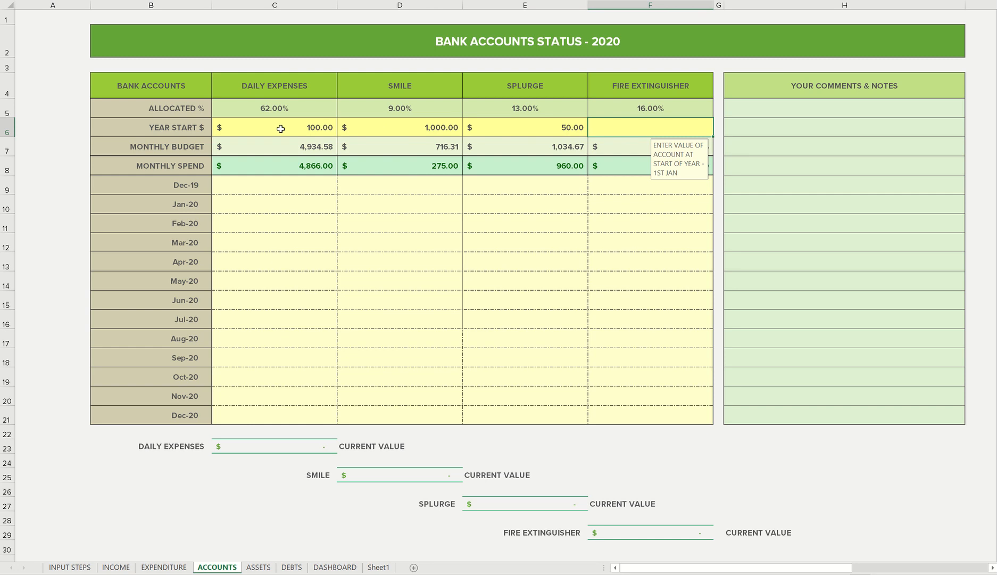
pyautogui.write('2000')
pyautogui.press('Return')
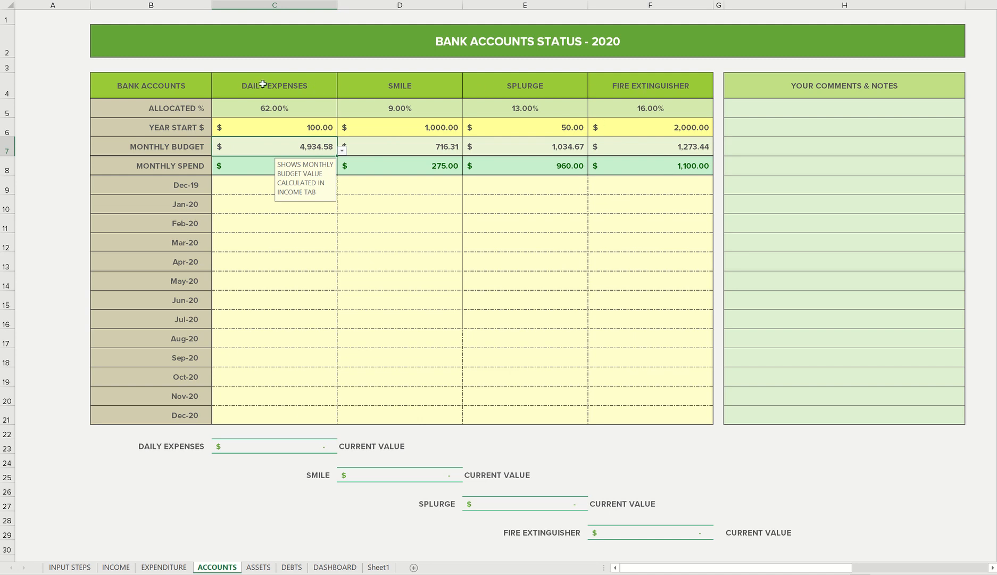
# Step: Try renaming the SMILE account to HAPPY on the INCOME sheet and check its heading on the ACCOUNTS sheet
pyautogui.click(118, 567)
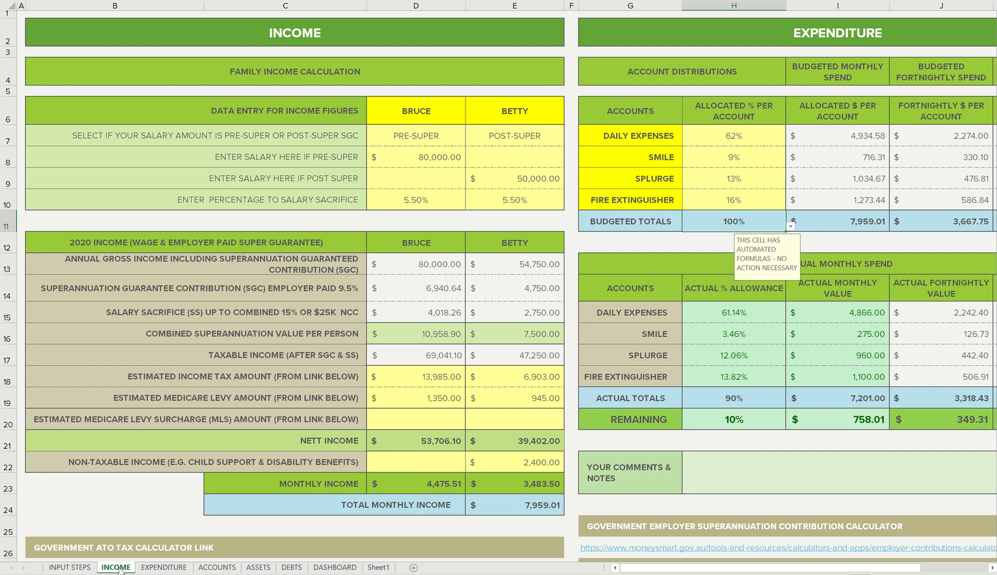
pyautogui.click(648, 157)
pyautogui.write('HAPPY')
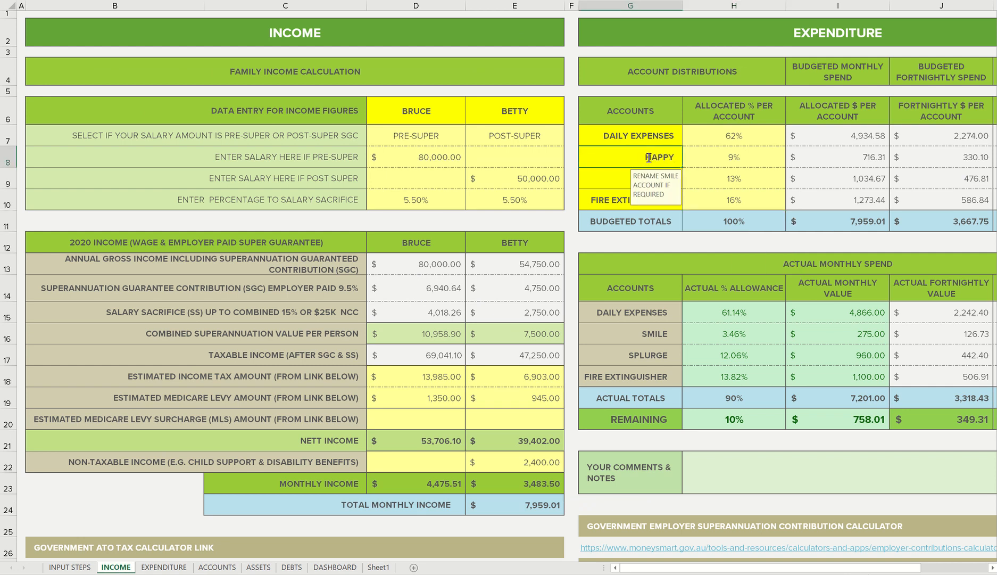
pyautogui.press('Return')
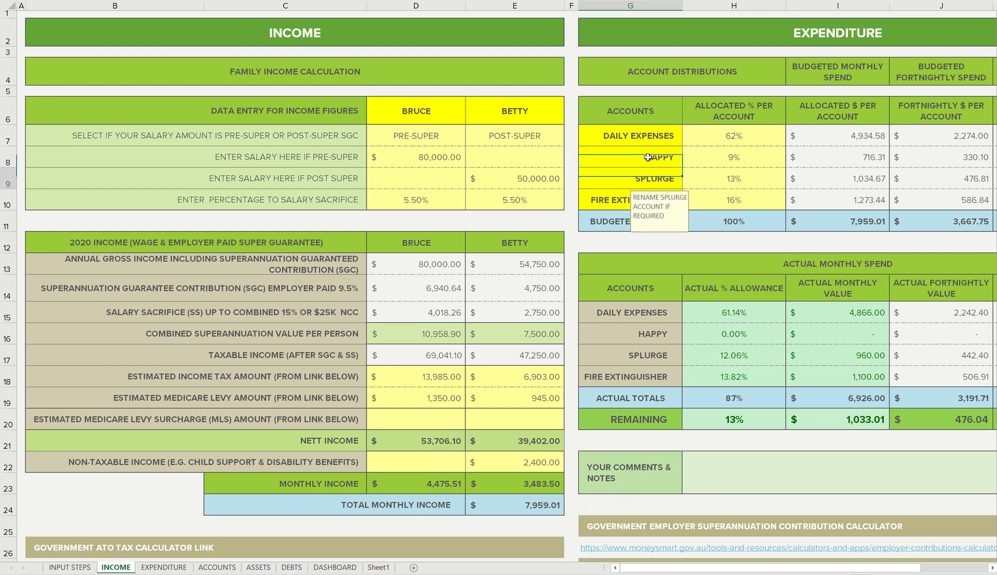
pyautogui.click(216, 568)
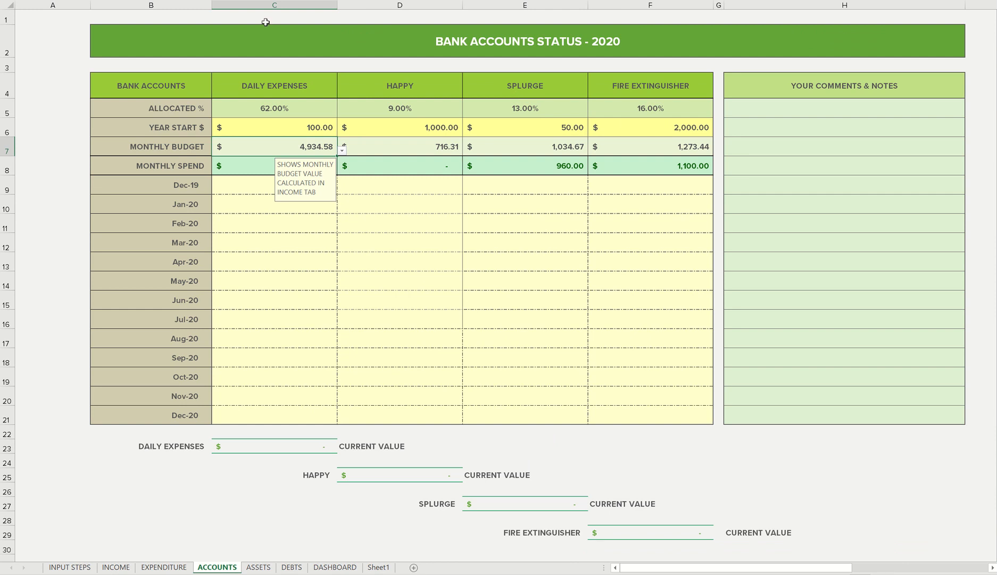
# Step: Restore the account name SMILE on the INCOME sheet and return to the ACCOUNTS sheet
pyautogui.click(116, 568)
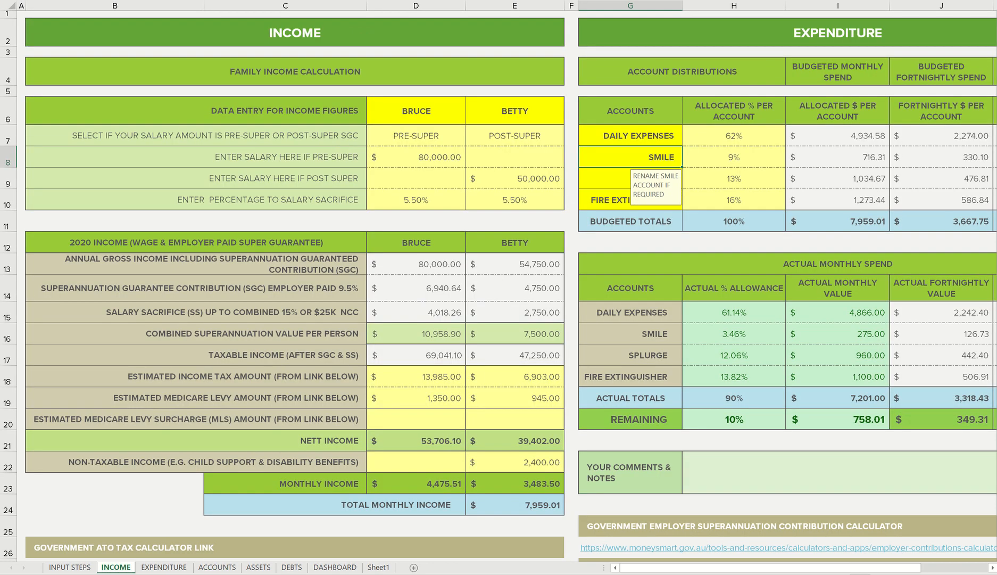
pyautogui.click(216, 568)
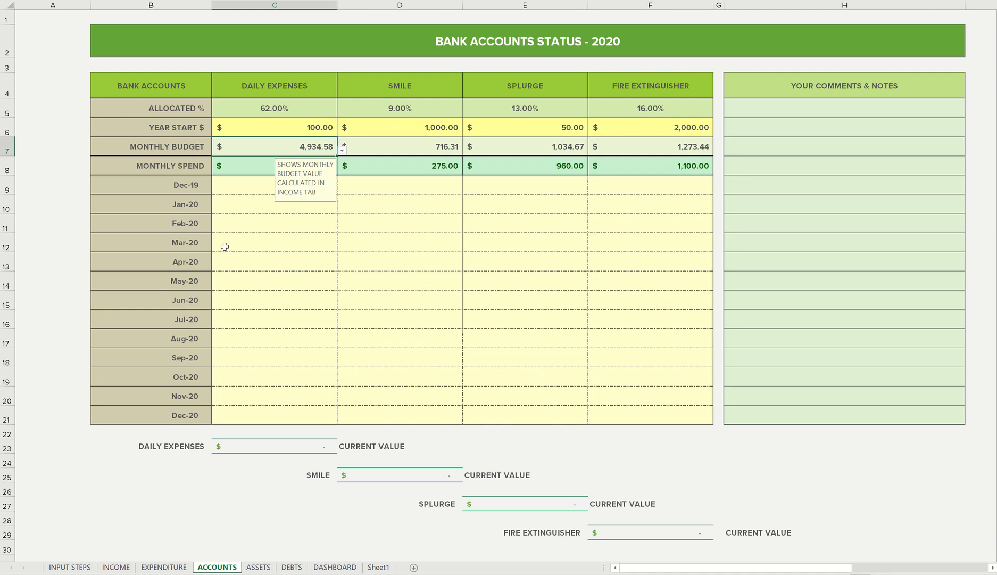
# Step: Enter the Dec-19 balances: 100 for Daily Expenses, 1716 for Smile, 50 for Splurge and 3173 for Fire Extinguisher
pyautogui.click(233, 186)
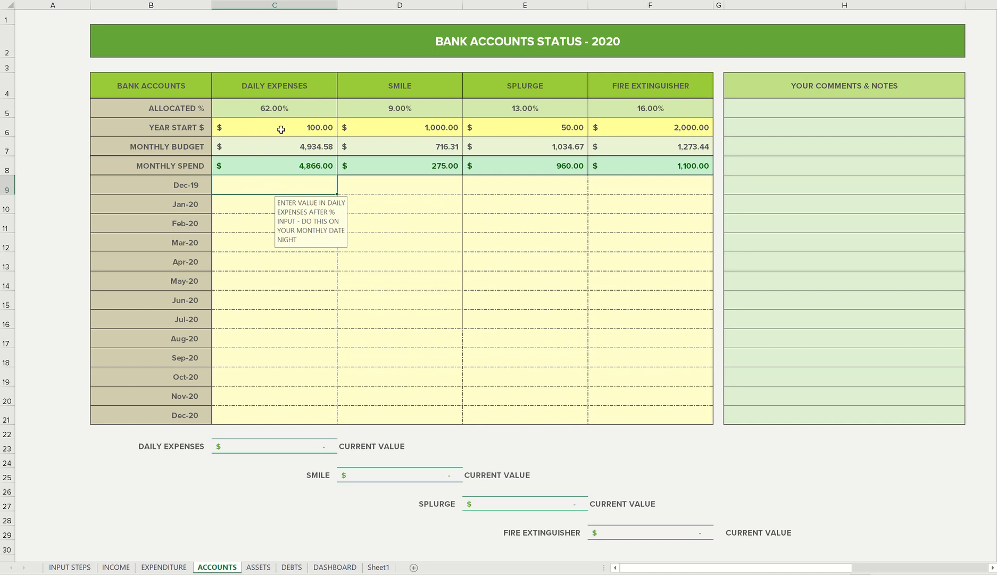
pyautogui.write('100')
pyautogui.press('Tab')
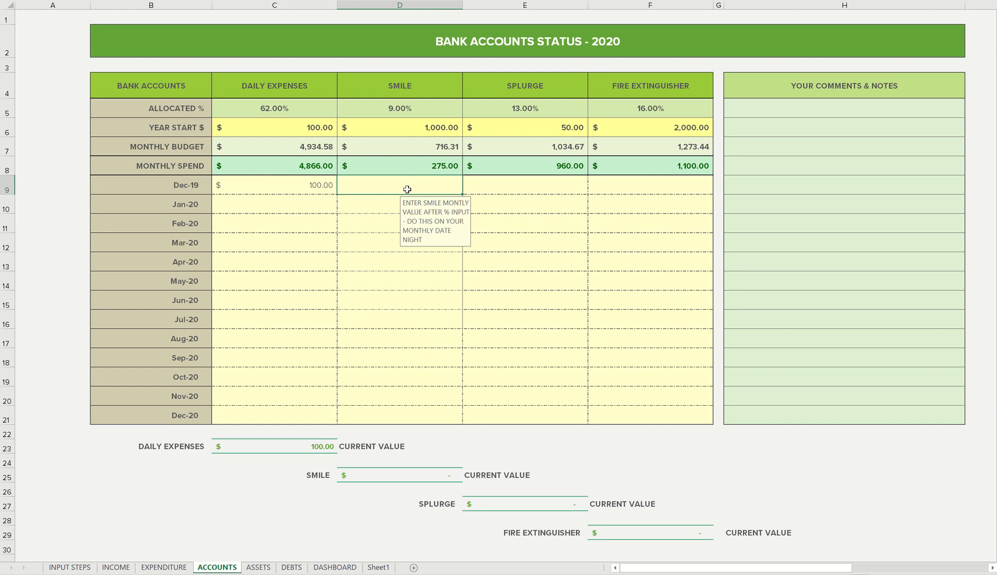
pyautogui.write('1716')
pyautogui.press('Tab')
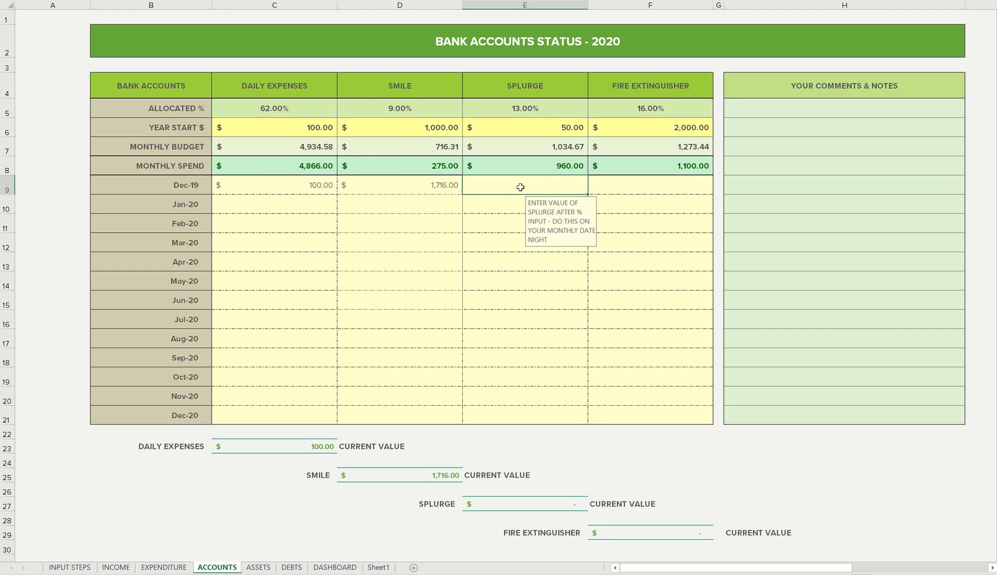
pyautogui.write('50')
pyautogui.press('Tab')
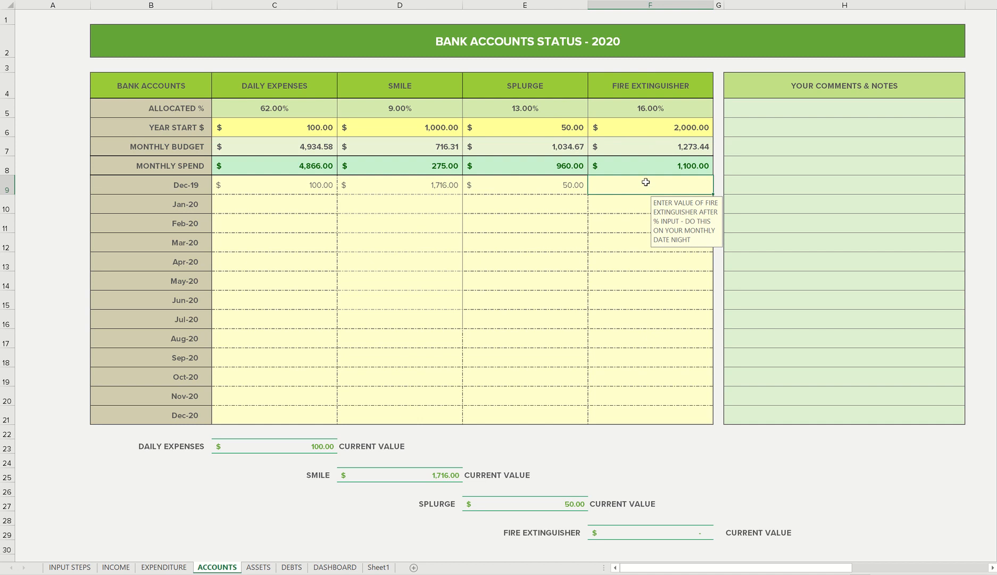
pyautogui.write('3,')
pyautogui.write('173')
pyautogui.press('Return')
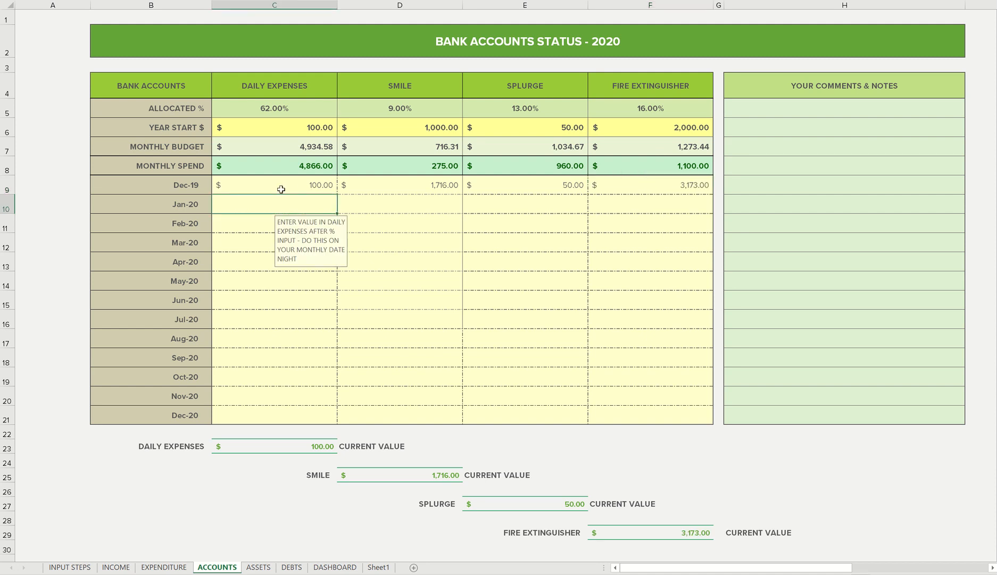
# Step: Check the current account values on the DASHBOARD sheet and inspect each account's current value cell on the ACCOUNTS sheet
pyautogui.click(334, 568)
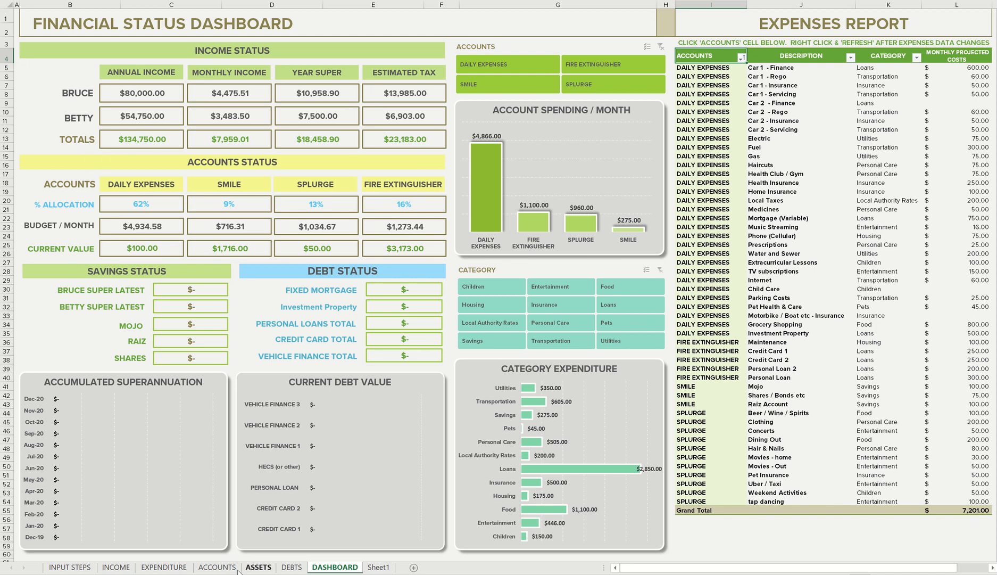
pyautogui.click(217, 567)
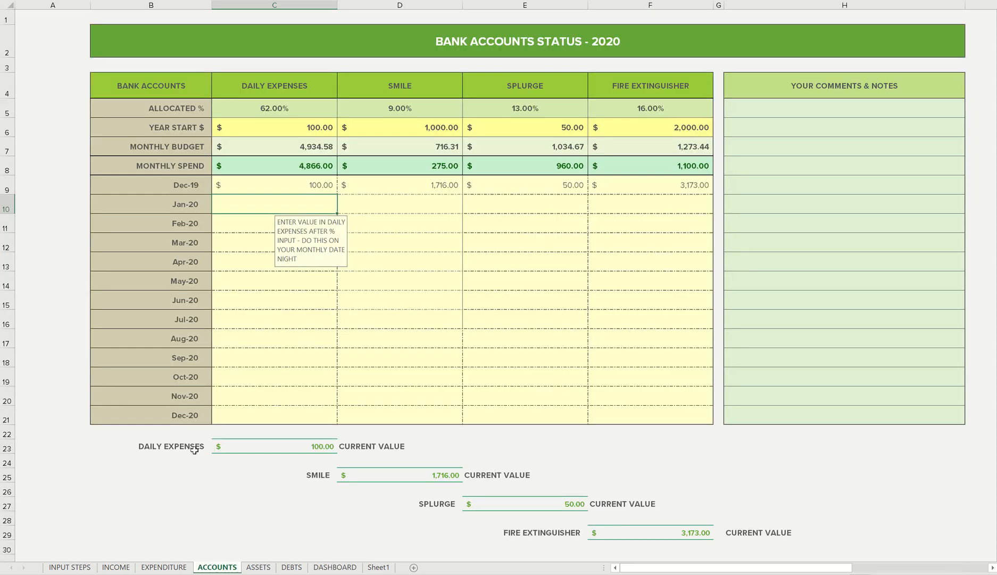
pyautogui.click(267, 445)
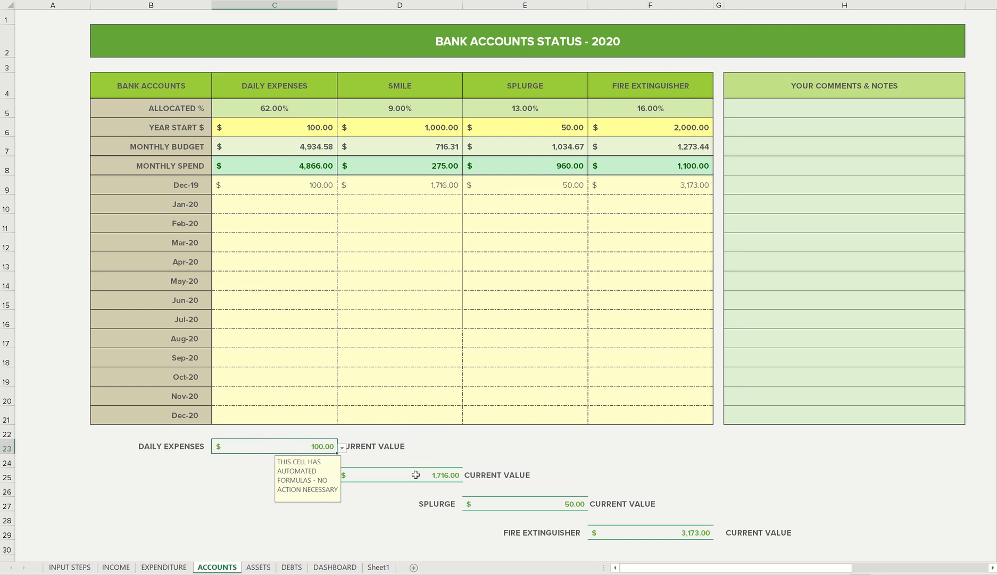
pyautogui.click(415, 474)
pyautogui.click(533, 501)
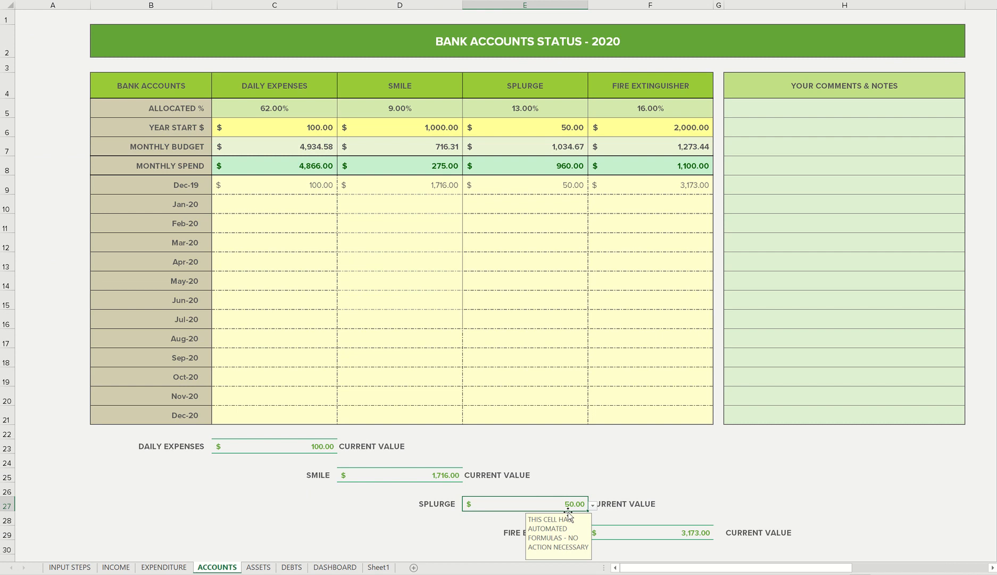
pyautogui.click(641, 531)
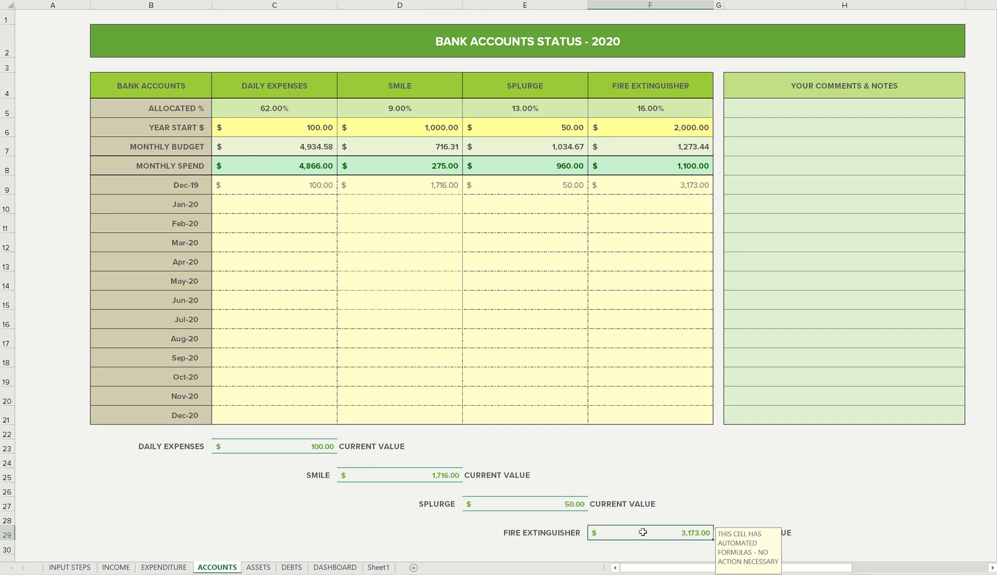
# Step: Enter Jan-20 balances of 100 for Daily Expenses, 500 for Smile, 50 for Splurge and 2000 for Fire Extinguisher, and check them on the DASHBOARD sheet
pyautogui.click(277, 205)
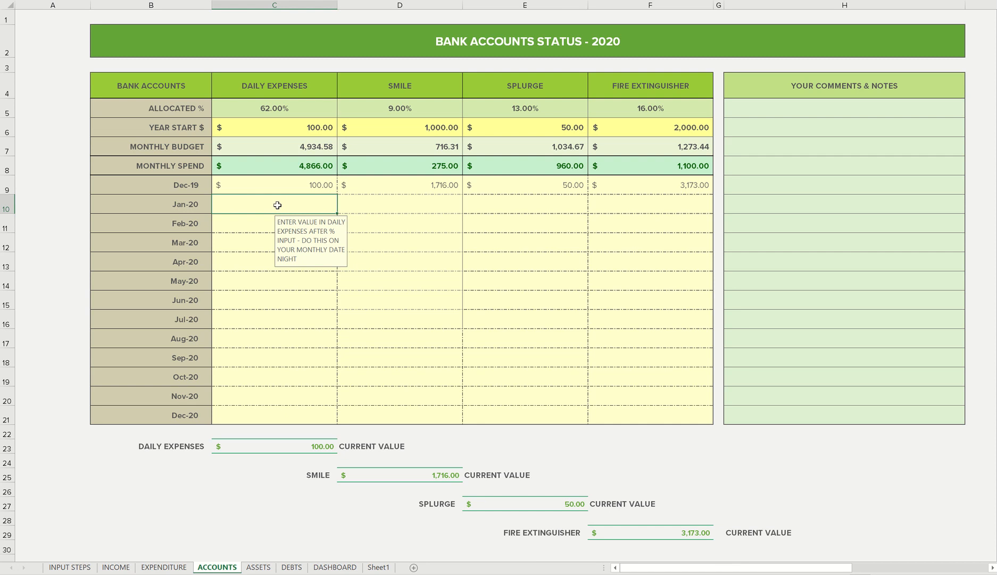
pyautogui.write('100')
pyautogui.press('Tab')
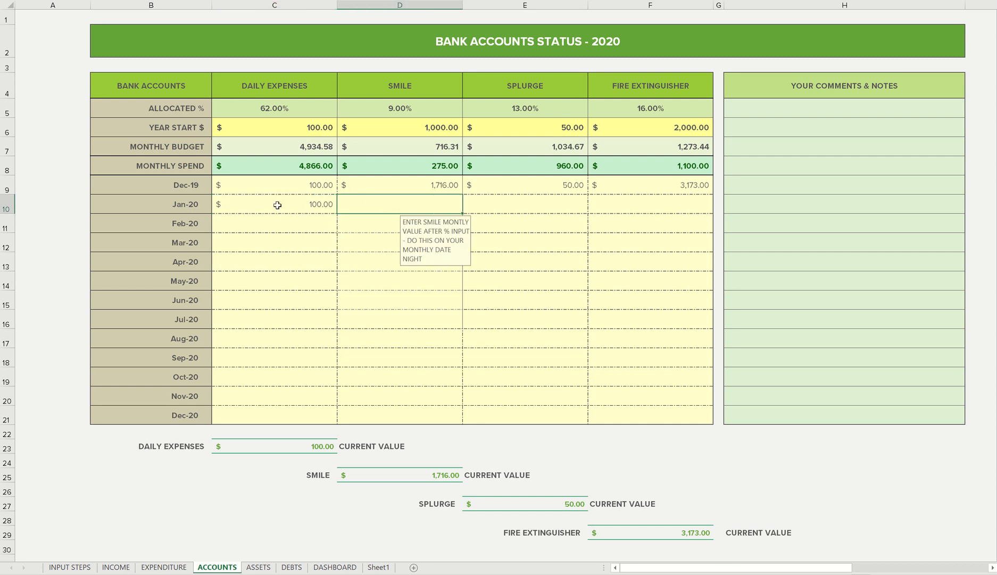
pyautogui.doubleClick(407, 206)
pyautogui.write('500')
pyautogui.press('Tab')
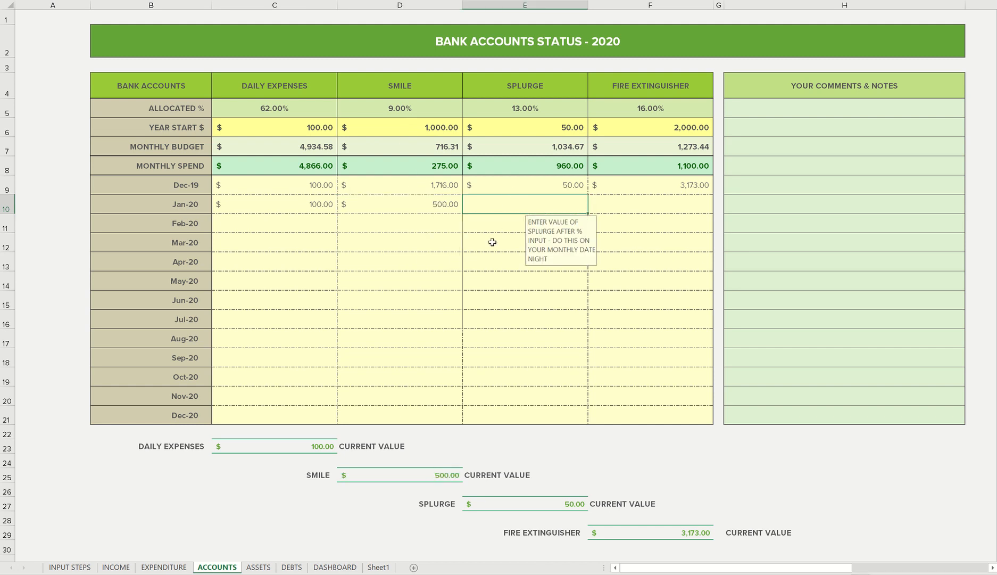
pyautogui.write('50')
pyautogui.press('Tab')
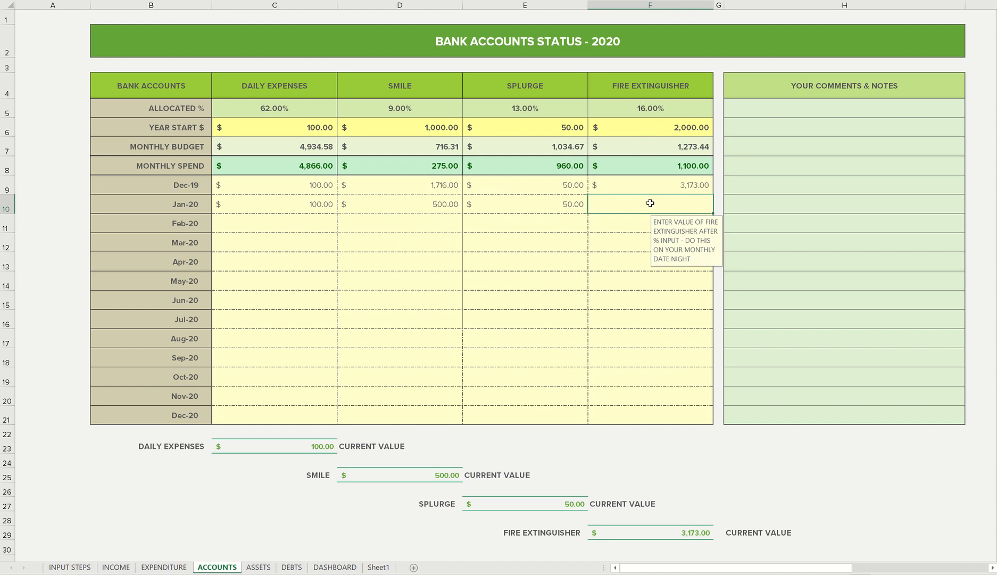
pyautogui.write('2000')
pyautogui.press('Return')
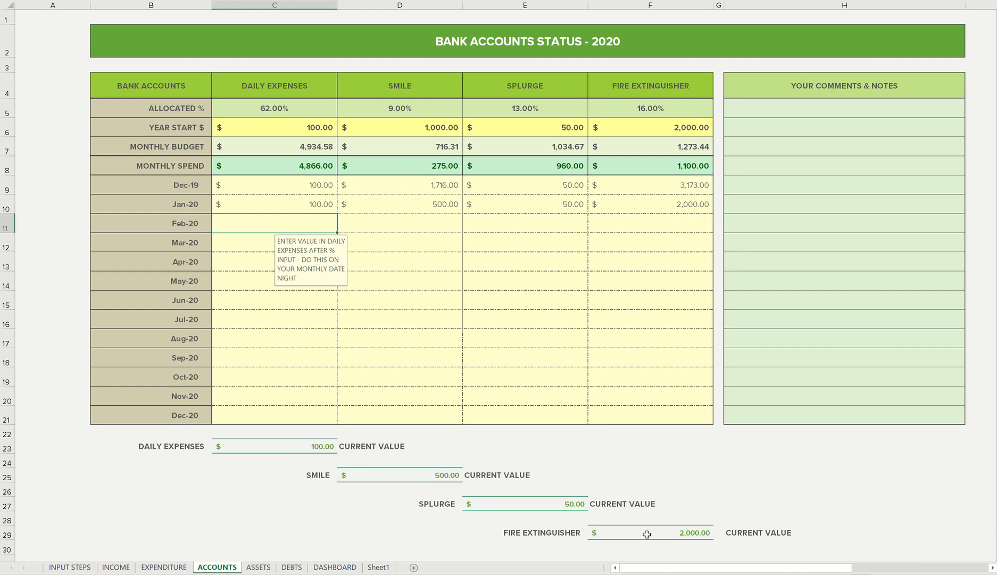
pyautogui.click(334, 568)
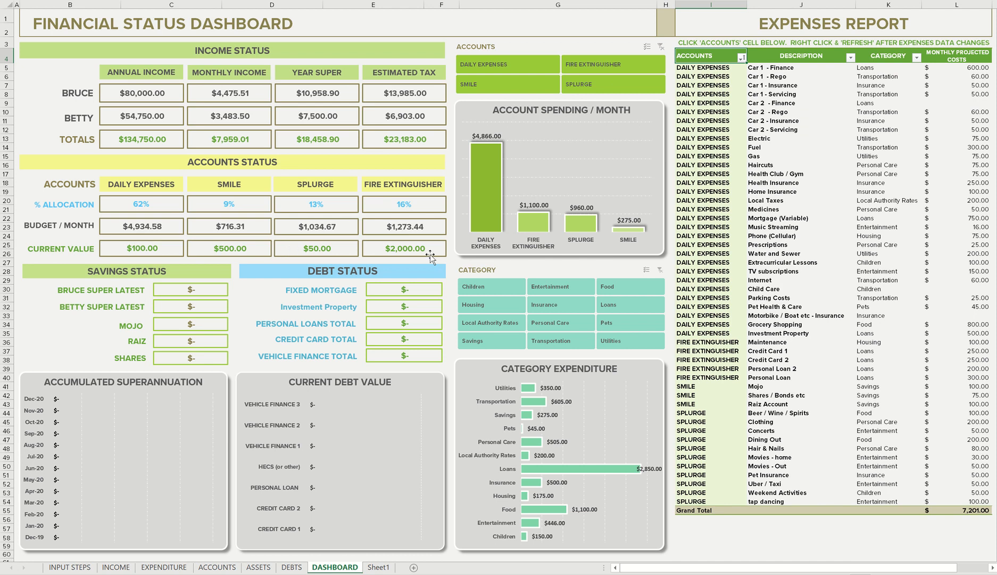
# Step: Enter the note "CREDIT CARD 1 PAID OFF. TRANSFET BACK TO DE" in the Jan-20 comments row of the ACCOUNTS sheet
pyautogui.click(217, 568)
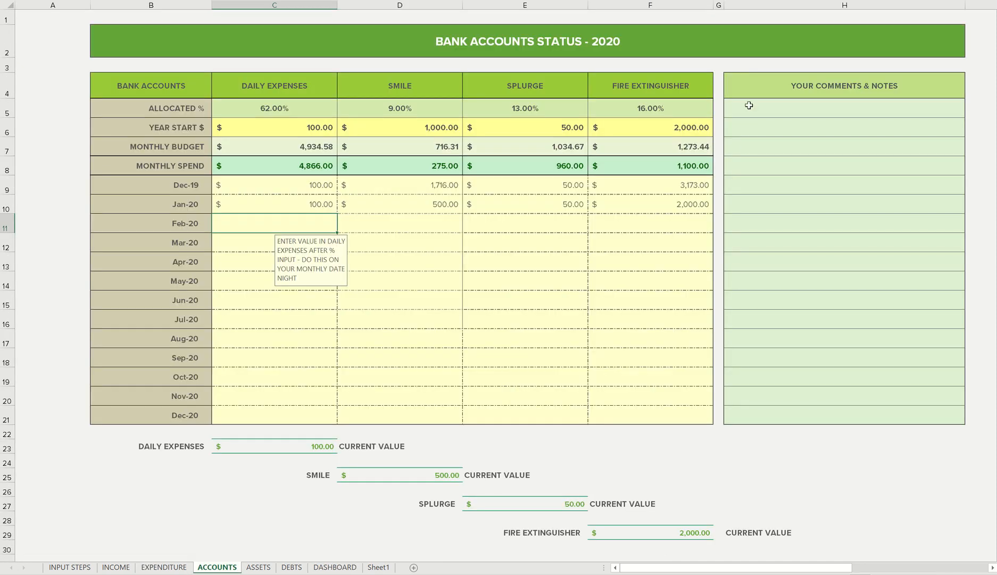
pyautogui.click(742, 202)
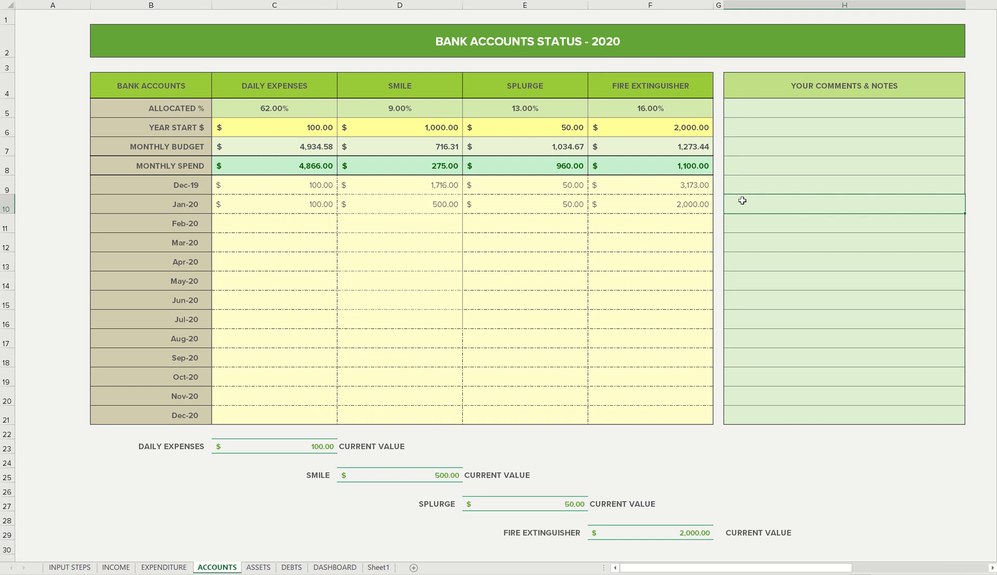
pyautogui.write('cAR')
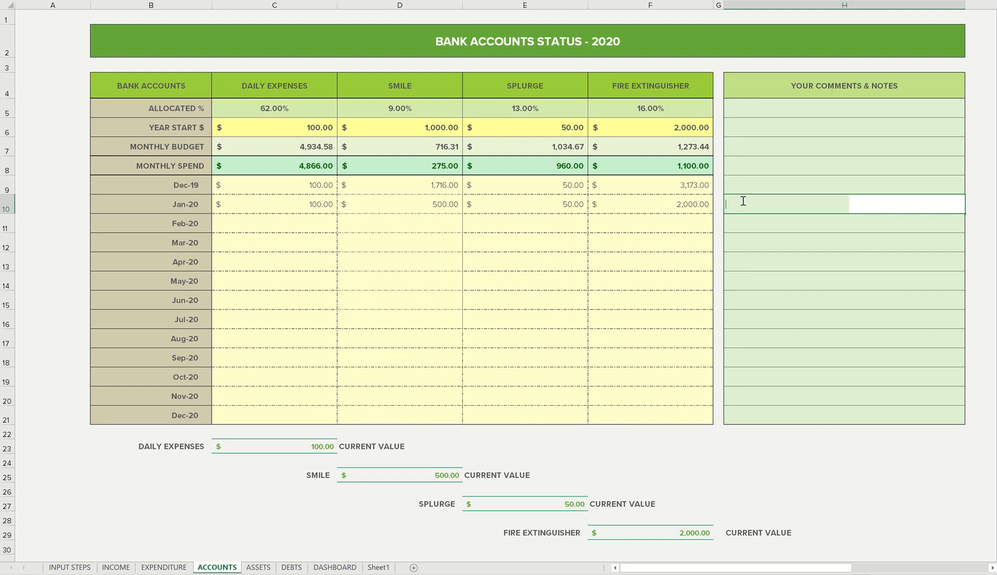
pyautogui.press('BackSpace')
pyautogui.press('BackSpace')
pyautogui.press('BackSpace')
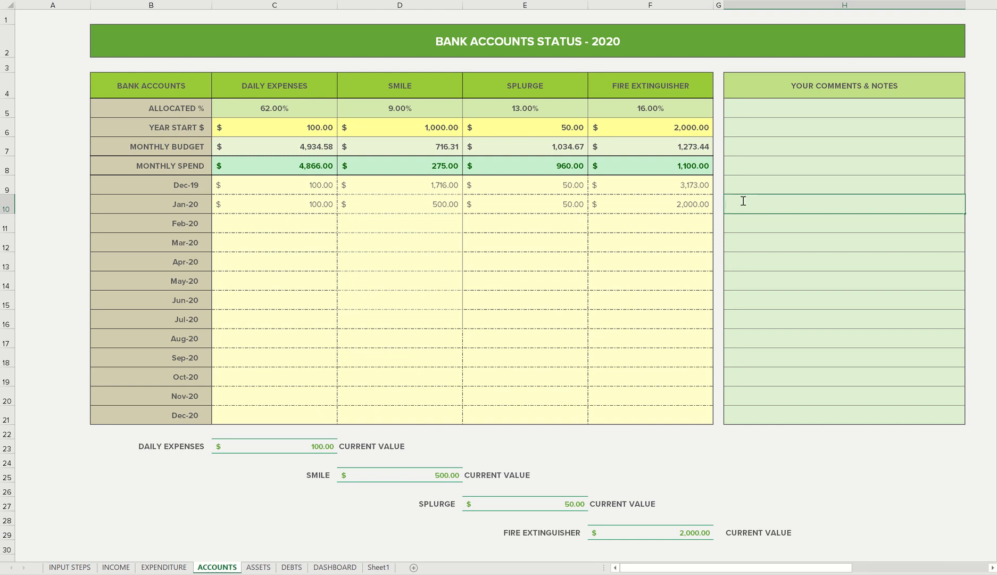
pyautogui.write('CREDIT CARD 1 PAID OFF. TRANSFET BACK TO')
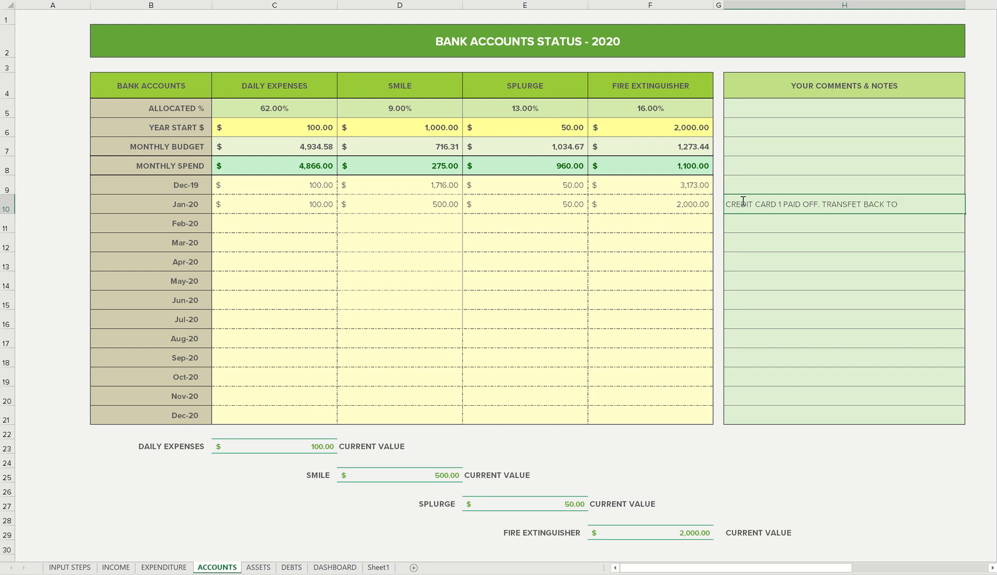
pyautogui.write(' de')
pyautogui.press('BackSpace')
pyautogui.press('BackSpace')
pyautogui.write('DE')
# Step: Correct the misspelled word TRANSFET to TRANSFER in the Jan-20 note
pyautogui.click(741, 244)
pyautogui.click(759, 206)
pyautogui.doubleClick(862, 204)
pyautogui.press('BackSpace')
pyautogui.write('R')
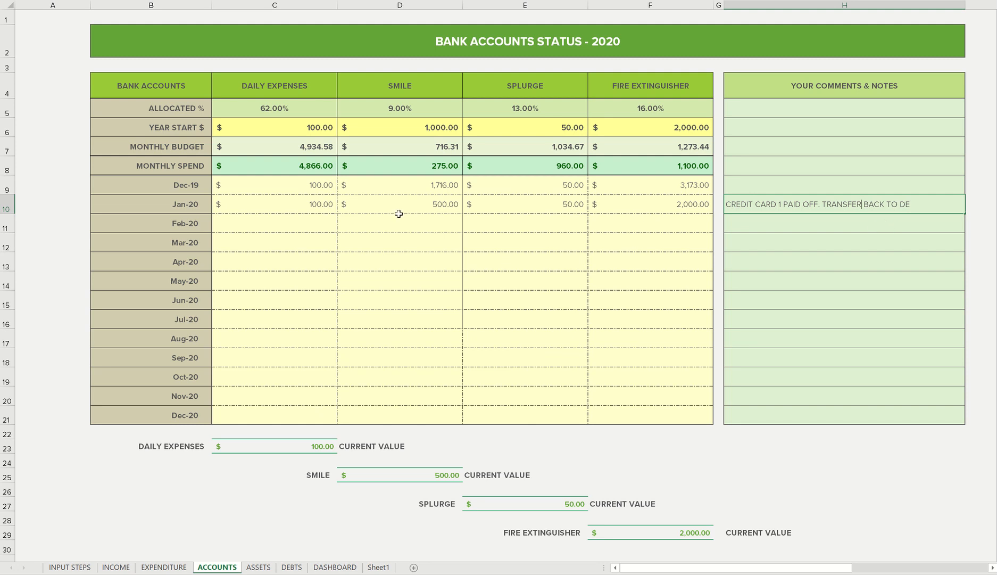